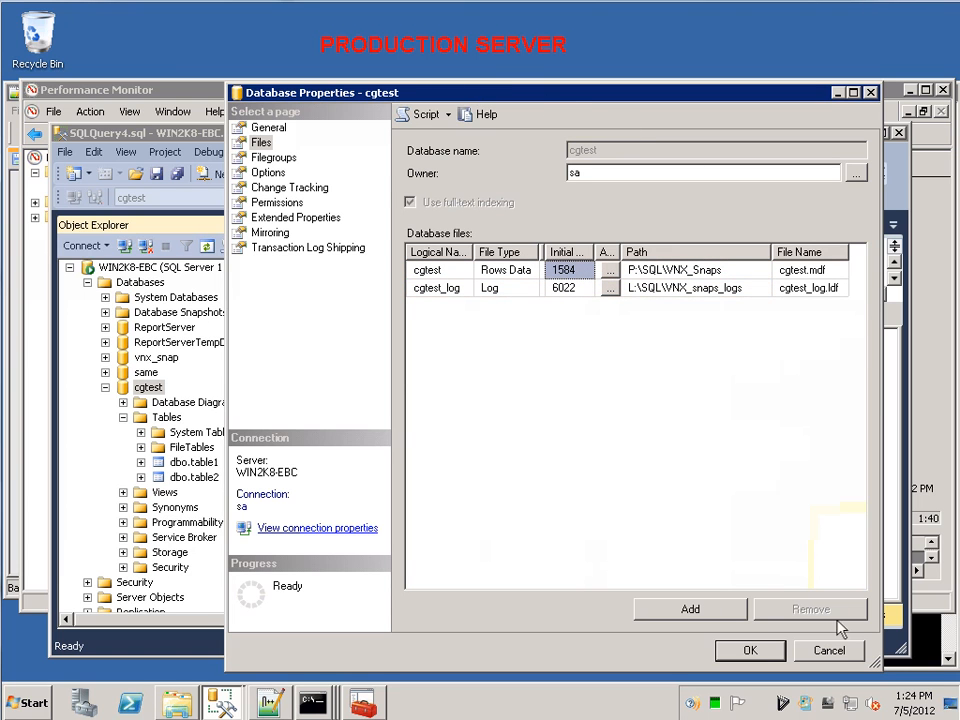
Close the cgtest database properties without changes and examine the live transactions graph in Performance Monitor.
{"action": "left_click", "coordinate": [836, 650]}
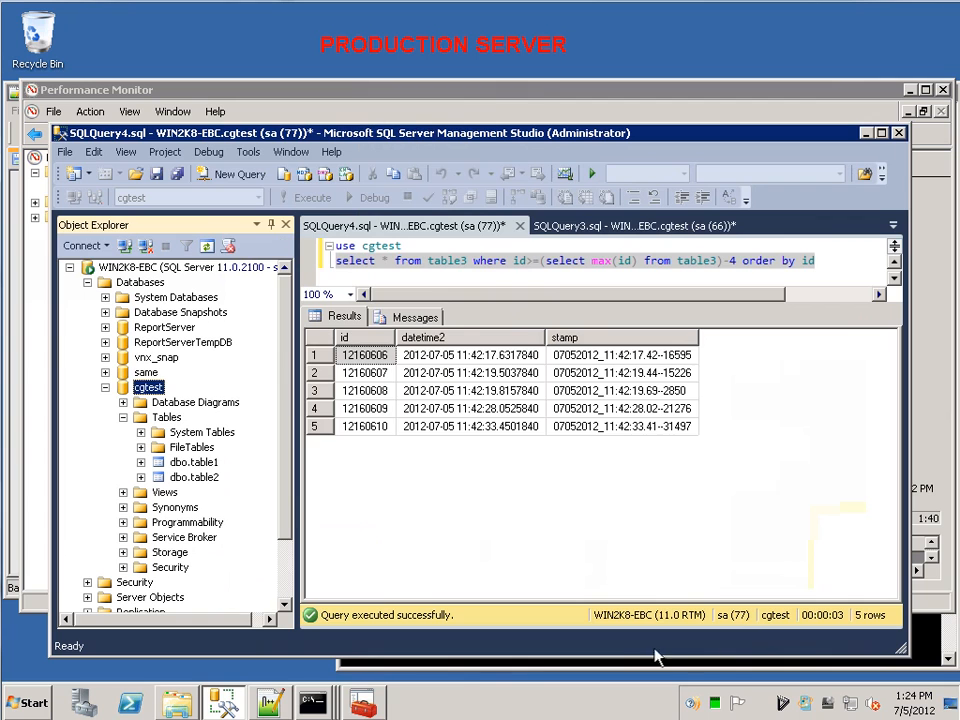
{"action": "left_click", "coordinate": [381, 704]}
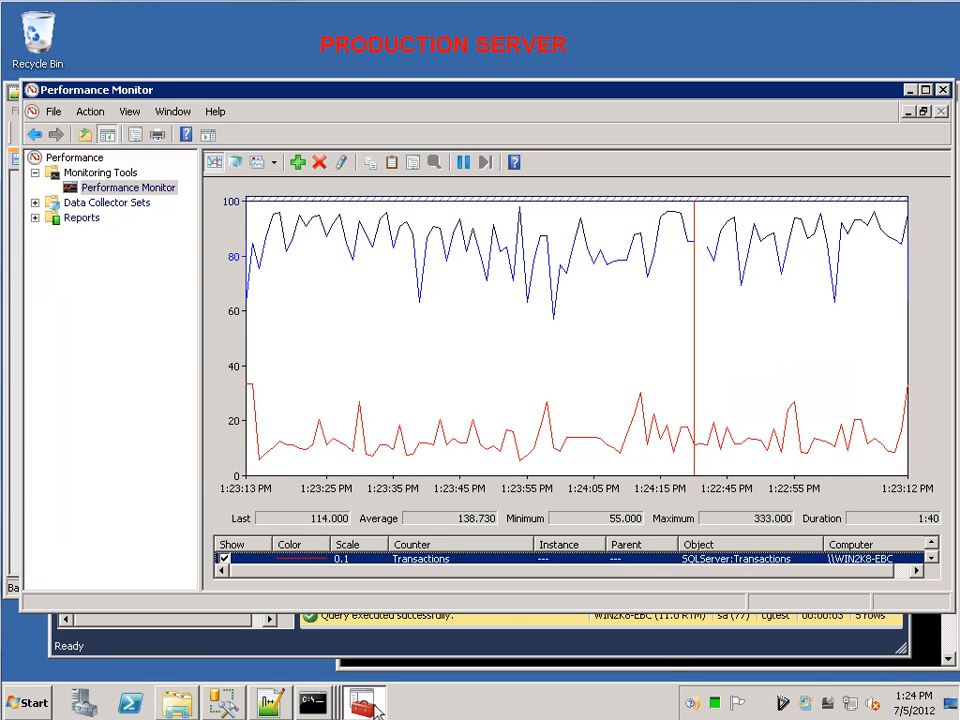
{"action": "left_click", "coordinate": [859, 372]}
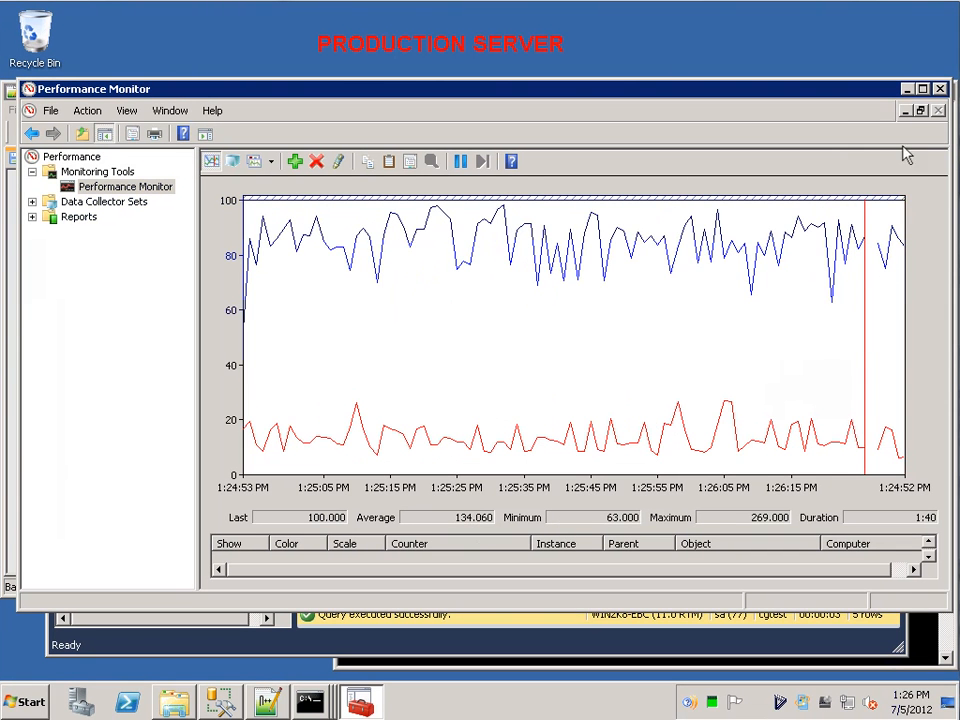
Minimize Performance Monitor and rerun the query for the last five table3 rows of cgtest in SQL Server Management Studio.
{"action": "left_click", "coordinate": [905, 88]}
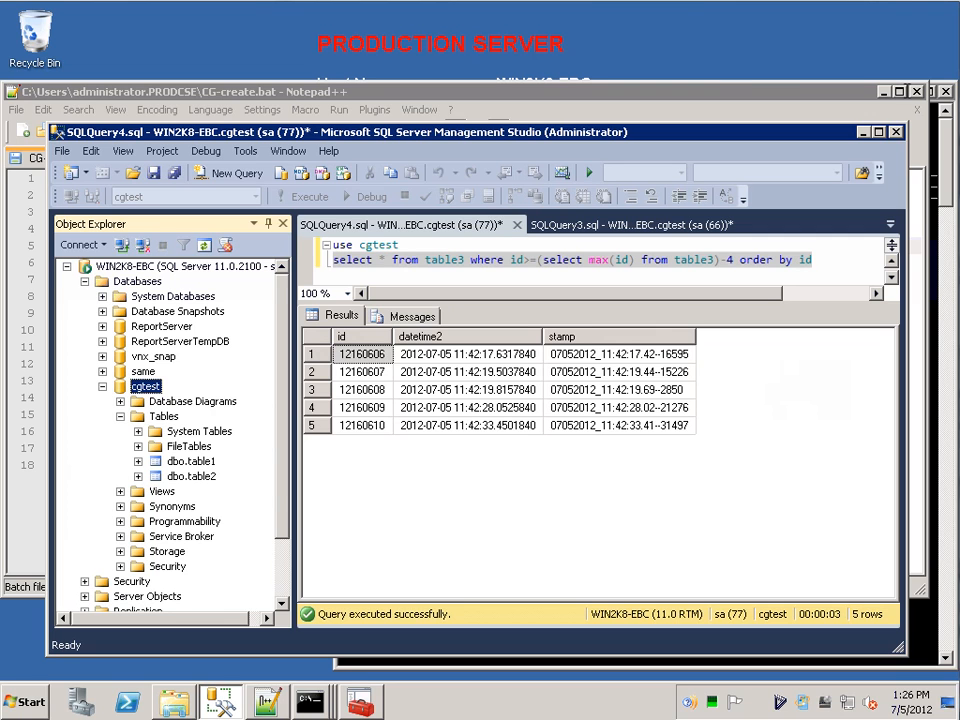
{"action": "left_click", "coordinate": [383, 261]}
{"action": "left_click", "coordinate": [310, 197]}
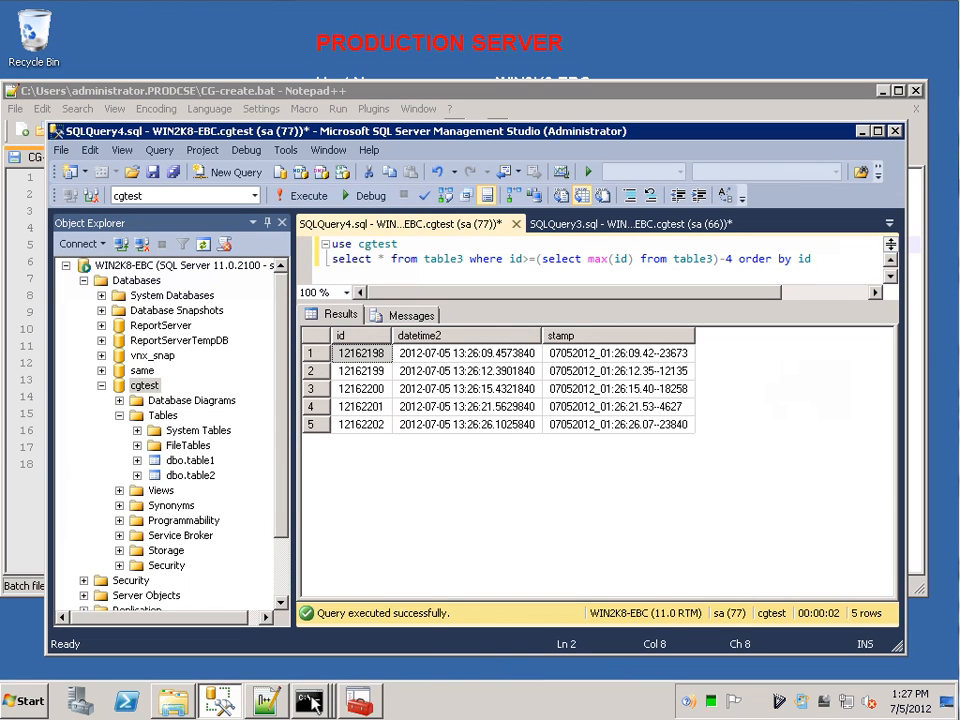
Switch to Command Prompt and display the contents of CG-create.bat with the type command.
{"action": "left_click", "coordinate": [313, 700]}
{"action": "left_click", "coordinate": [321, 544]}
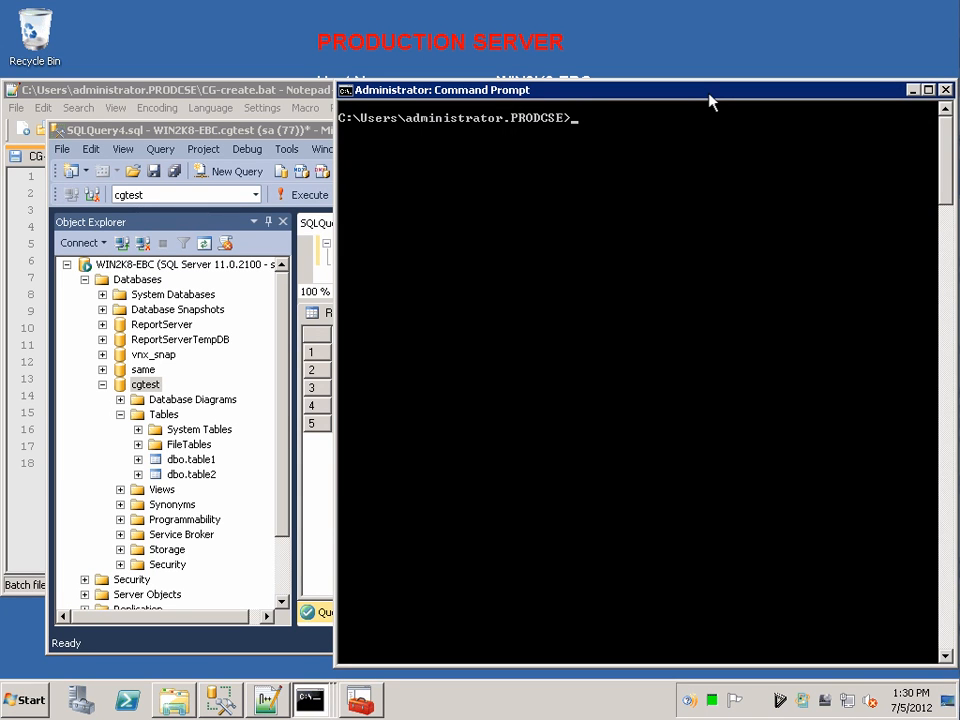
{"action": "type", "text": "type CG-create.bat"}
{"action": "key", "text": "Return"}
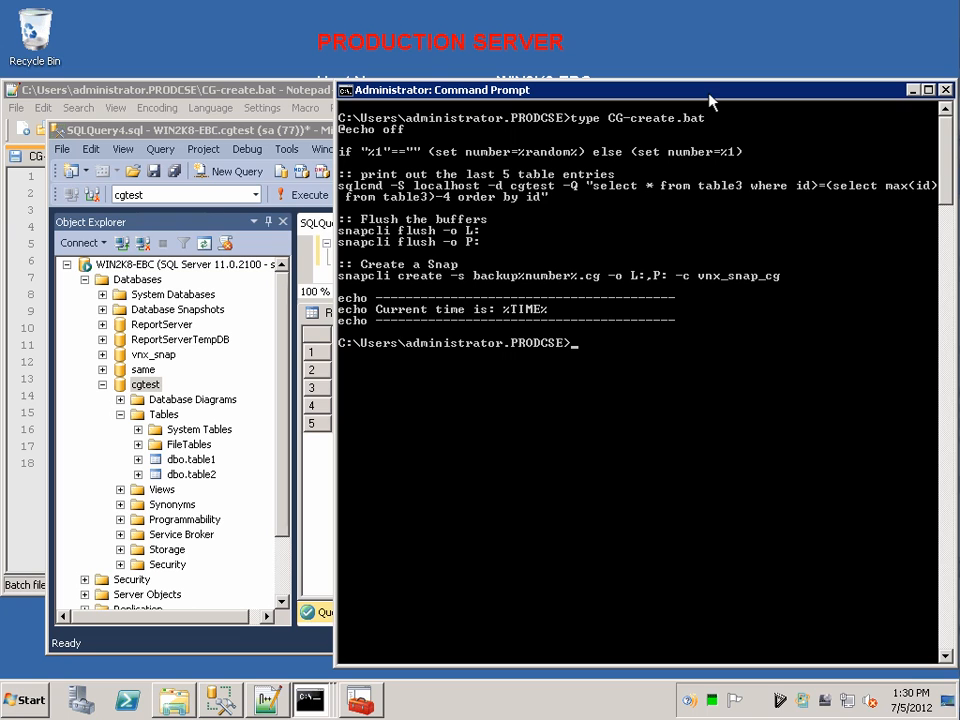
Run CG-create.bat with the argument 1 to create the consistent snapshot of the L: and P: drives.
{"action": "type", "text": "CG-create.bat"}
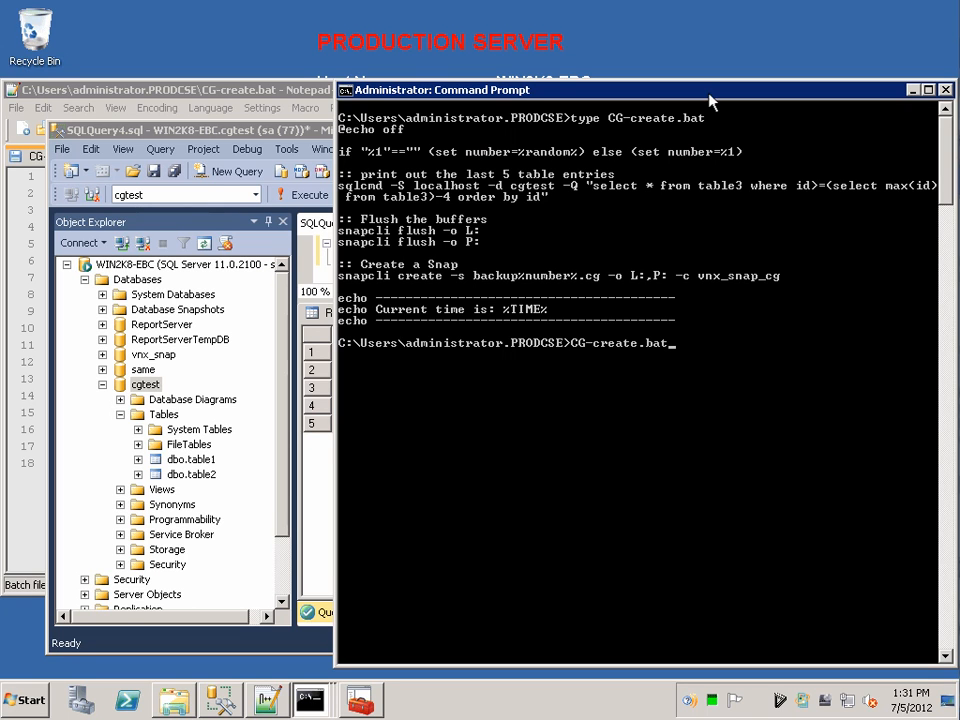
{"action": "type", "text": " 1"}
{"action": "key", "text": "Return"}
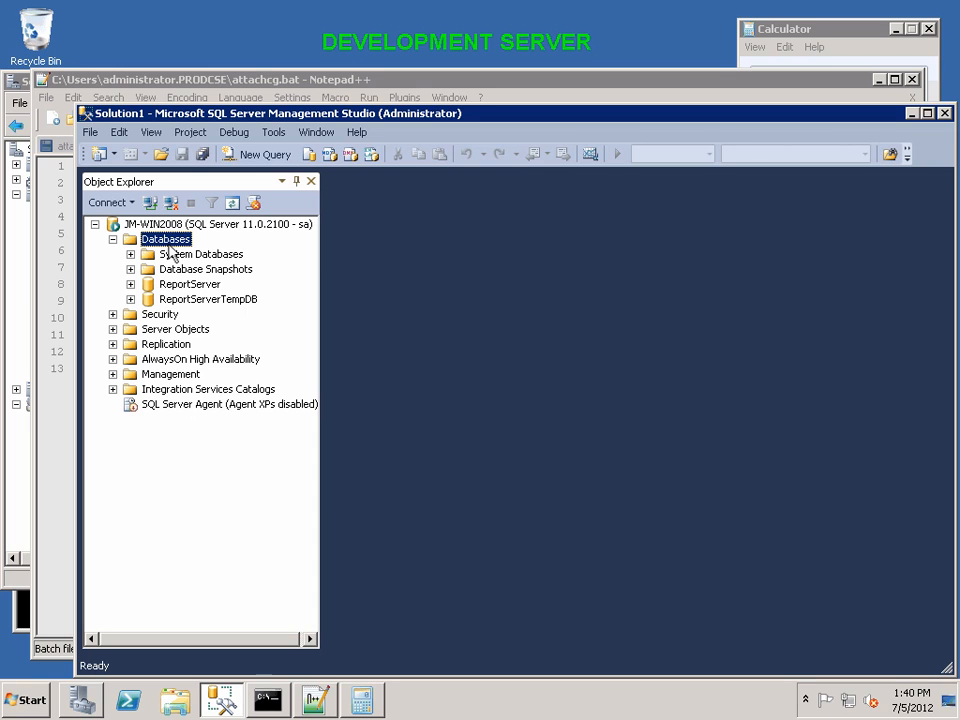
On the development server, review attachcg.bat in Notepad++ and run attachcg.bat 1 in Command Prompt to attach the backup1.cg snapshot.
{"action": "left_click", "coordinate": [217, 88]}
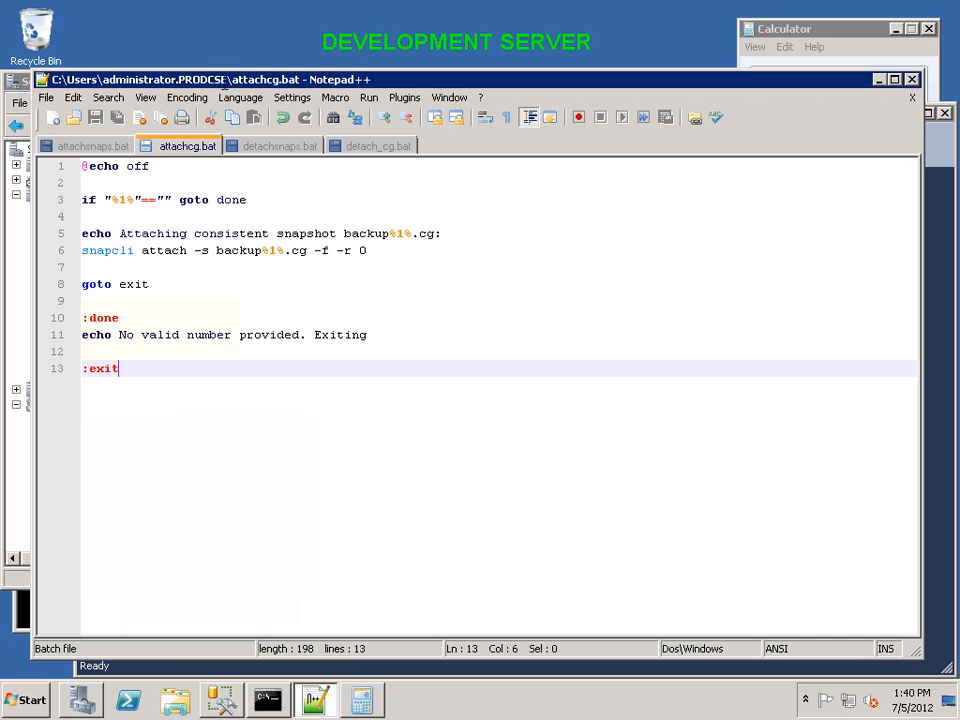
{"action": "left_click_drag", "start_coordinate": [315, 251], "coordinate": [381, 251]}
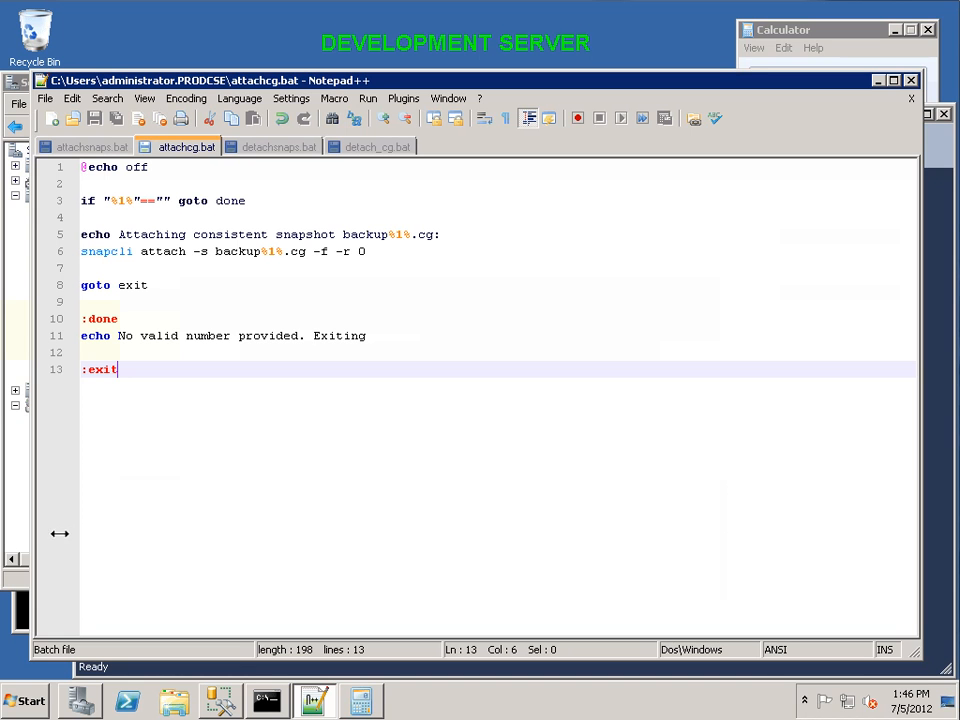
{"action": "key", "text": "alt+Tab"}
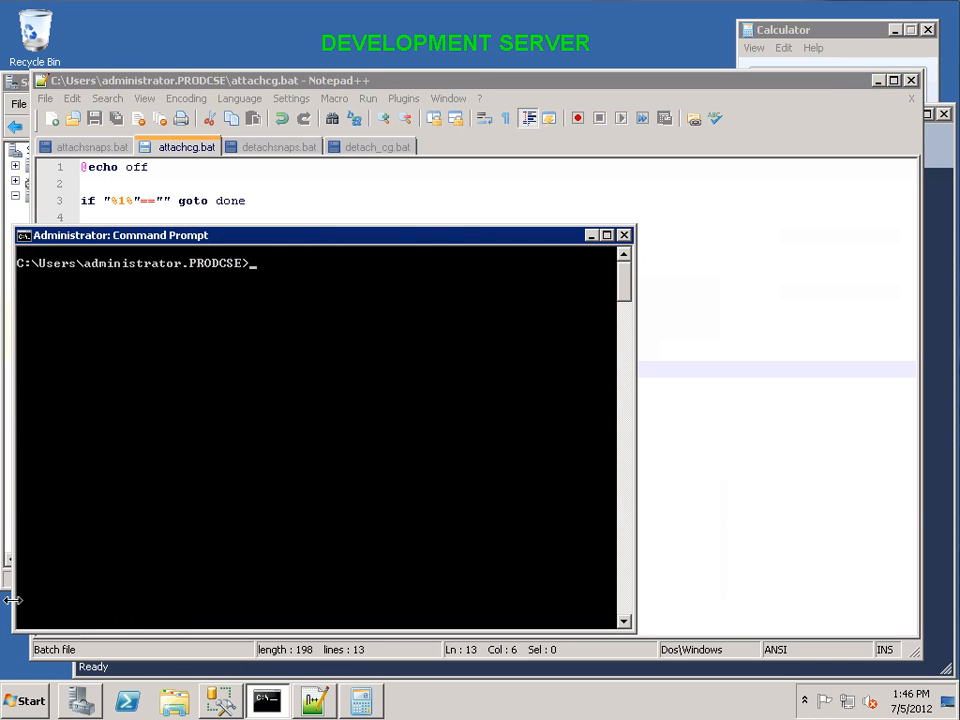
{"action": "type", "text": "attachcg.bat 1"}
{"action": "key", "text": "Return"}
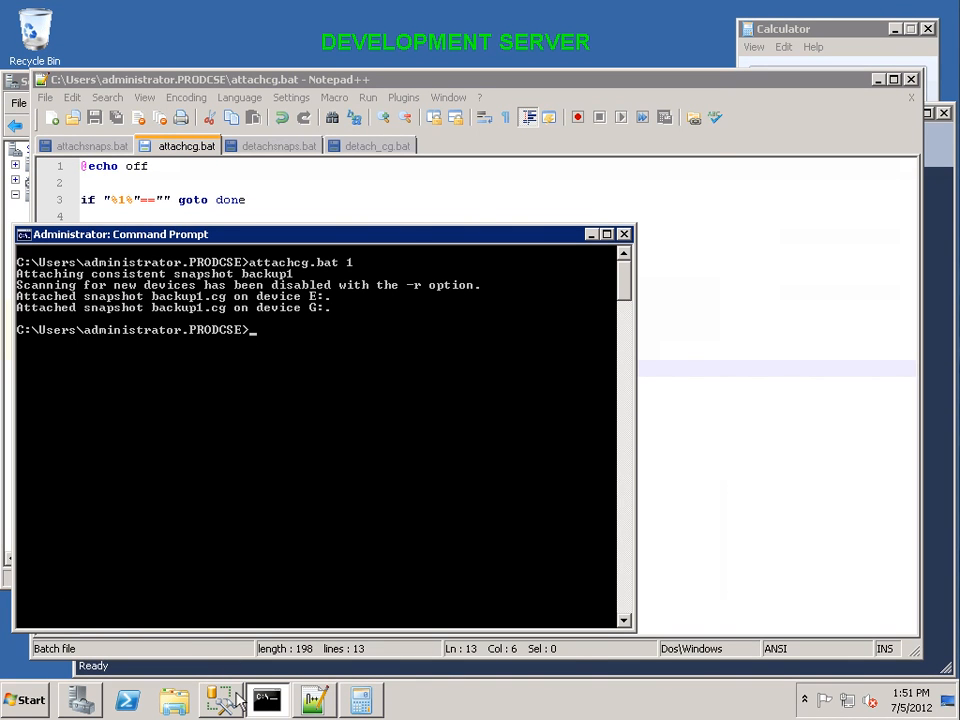
In SQL Server Management Studio, start attaching a database and add the data file cgtest.mdf from E:\SQL\VNX_Snaps.
{"action": "left_click", "coordinate": [236, 698]}
{"action": "right_click", "coordinate": [176, 240]}
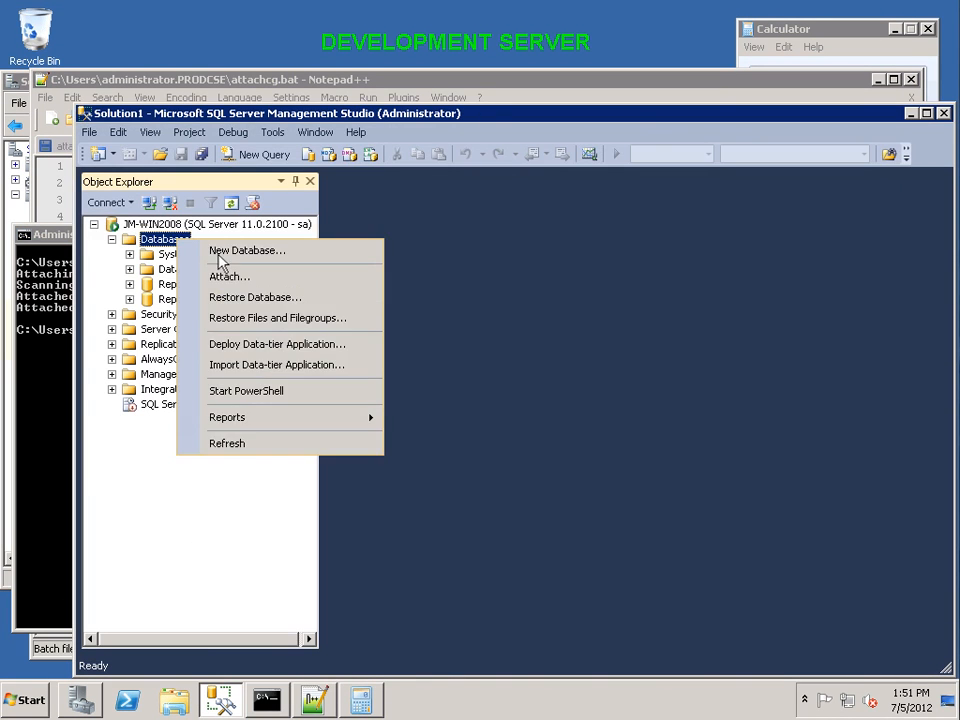
{"action": "left_click", "coordinate": [228, 277]}
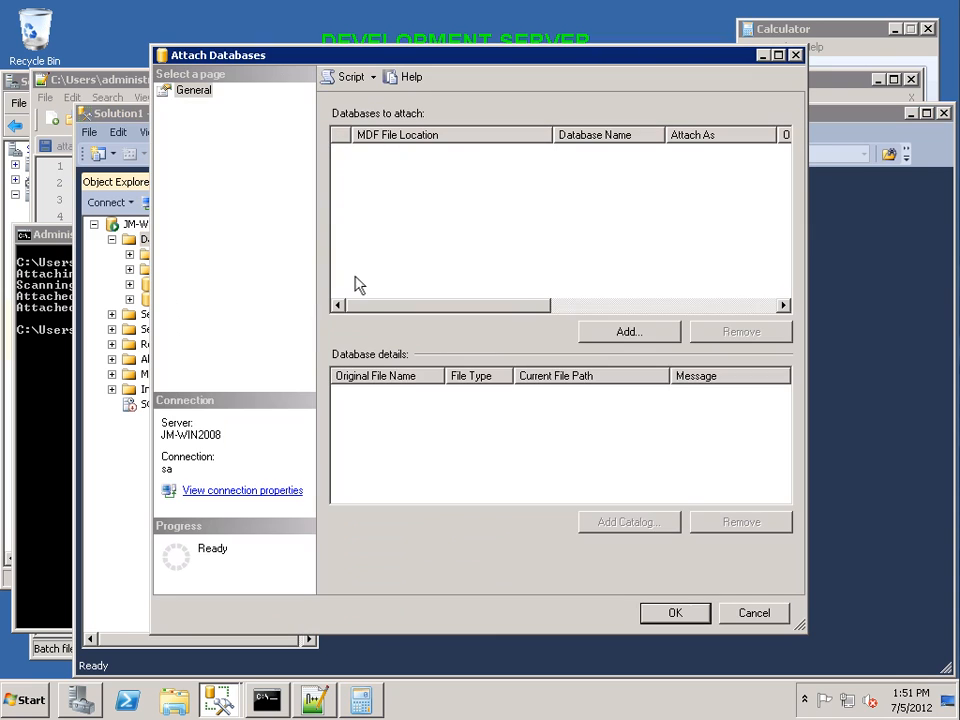
{"action": "left_click", "coordinate": [658, 340]}
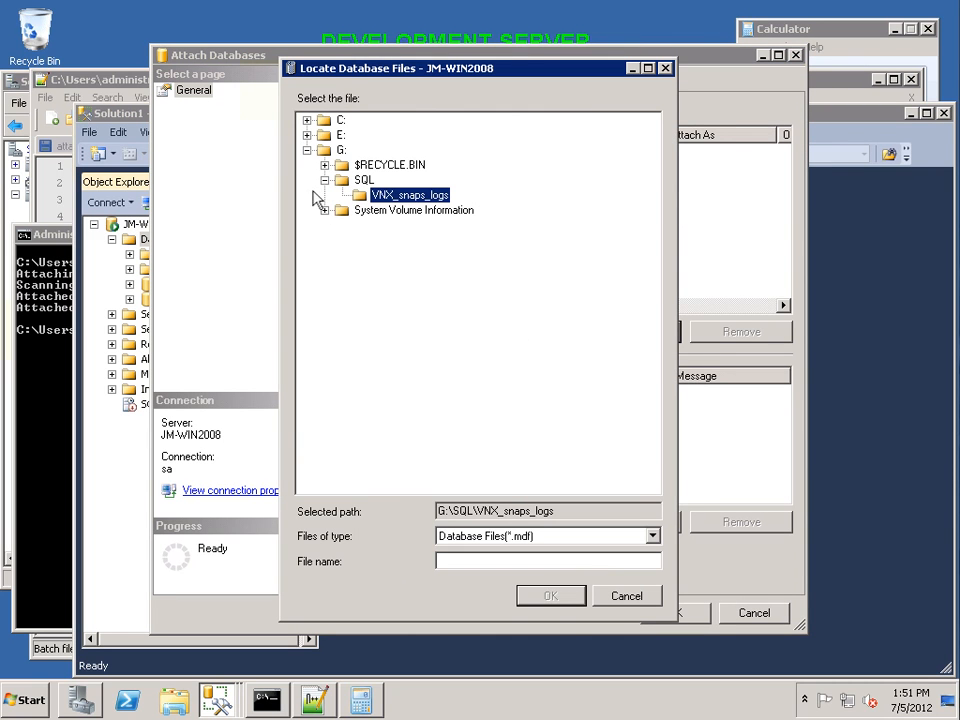
{"action": "left_click", "coordinate": [307, 135]}
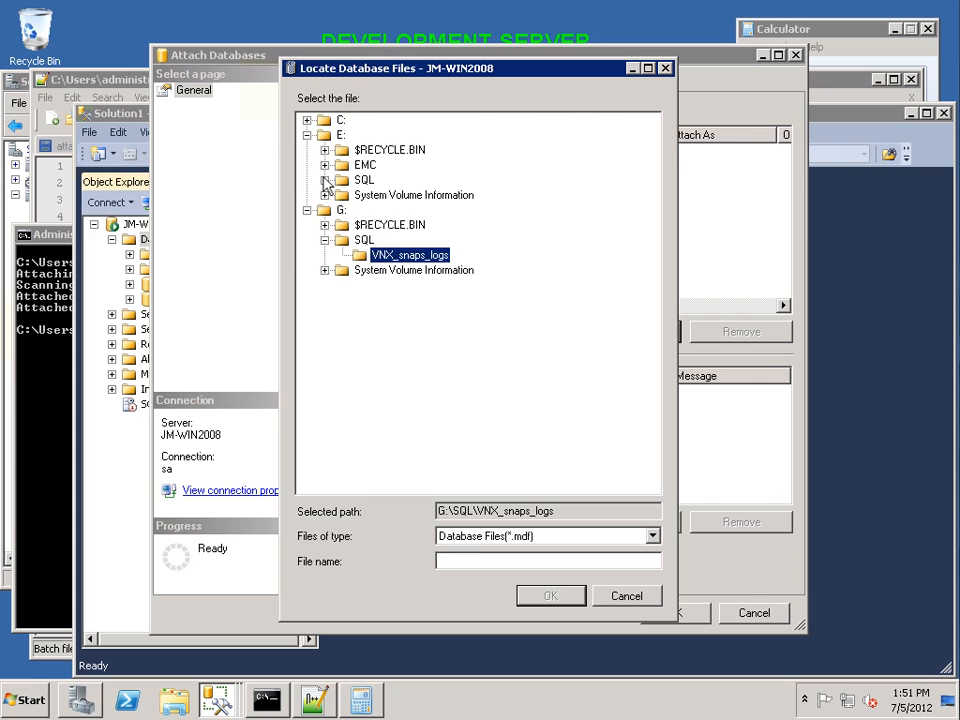
{"action": "left_click", "coordinate": [325, 180]}
{"action": "left_click", "coordinate": [342, 195]}
{"action": "left_click", "coordinate": [413, 210]}
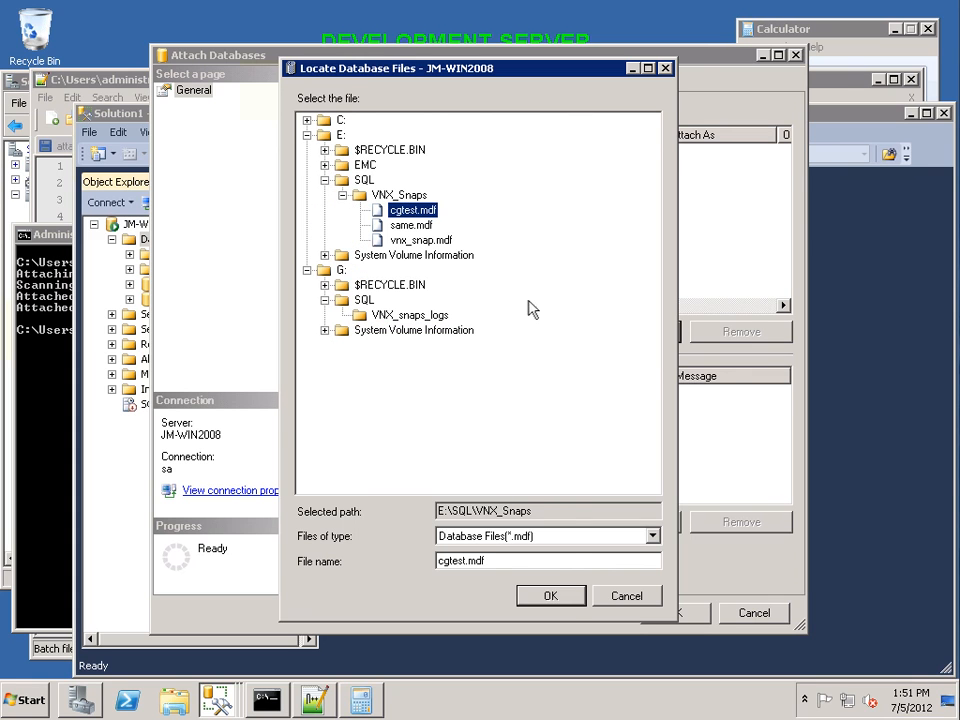
{"action": "left_click", "coordinate": [575, 599]}
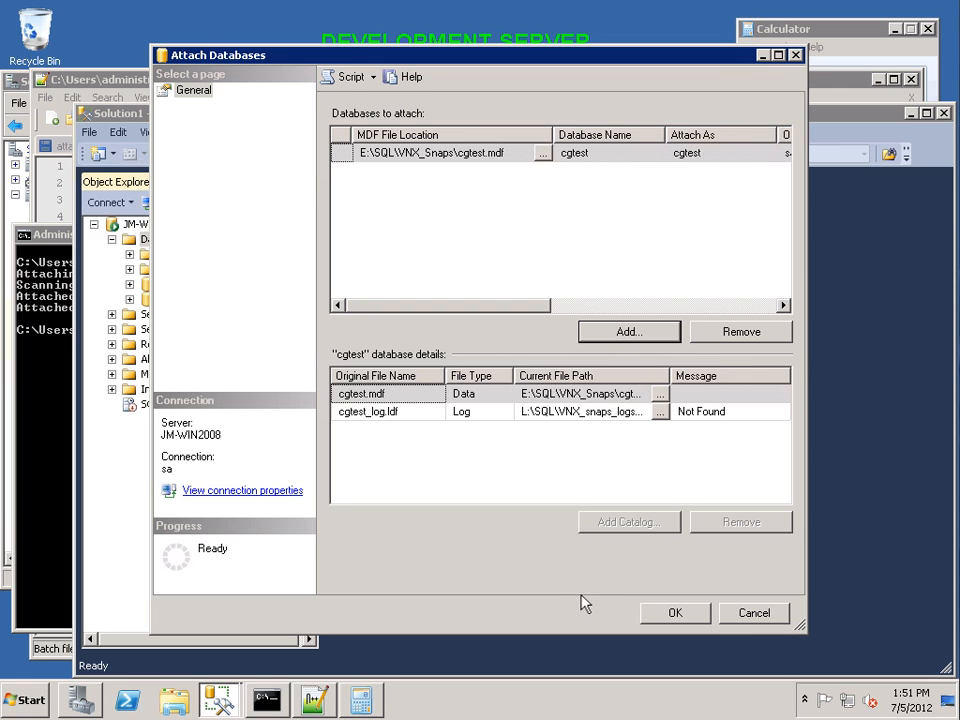
Point the log file to cgtest_log.ldf in G:\SQL\VNX_snaps_logs and attach the cgtest database.
{"action": "left_click", "coordinate": [659, 412]}
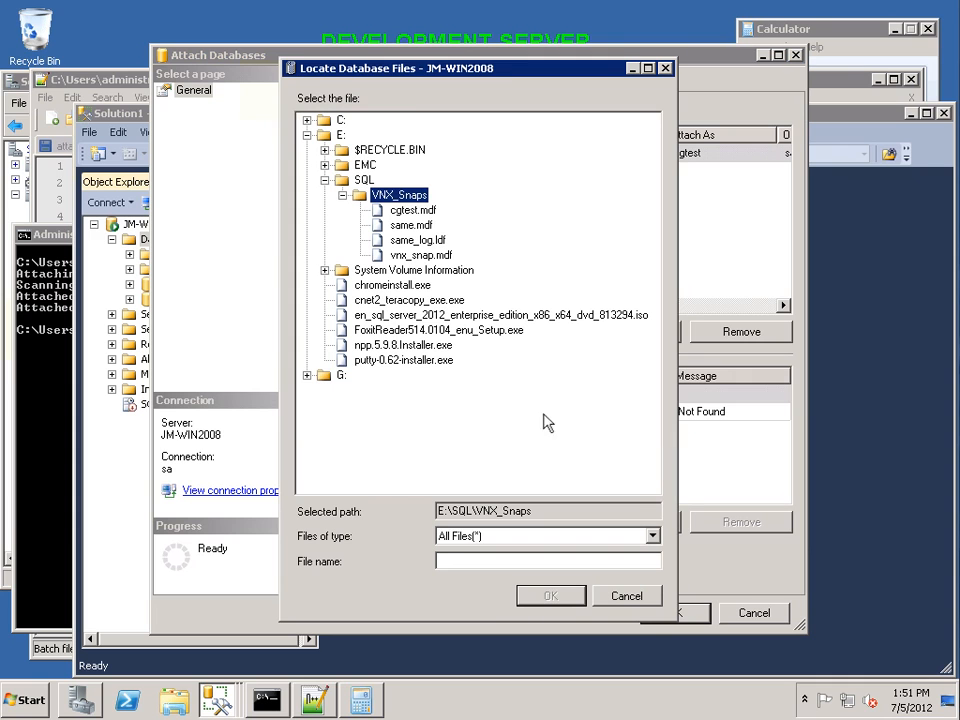
{"action": "left_click", "coordinate": [306, 375]}
{"action": "left_click", "coordinate": [325, 405]}
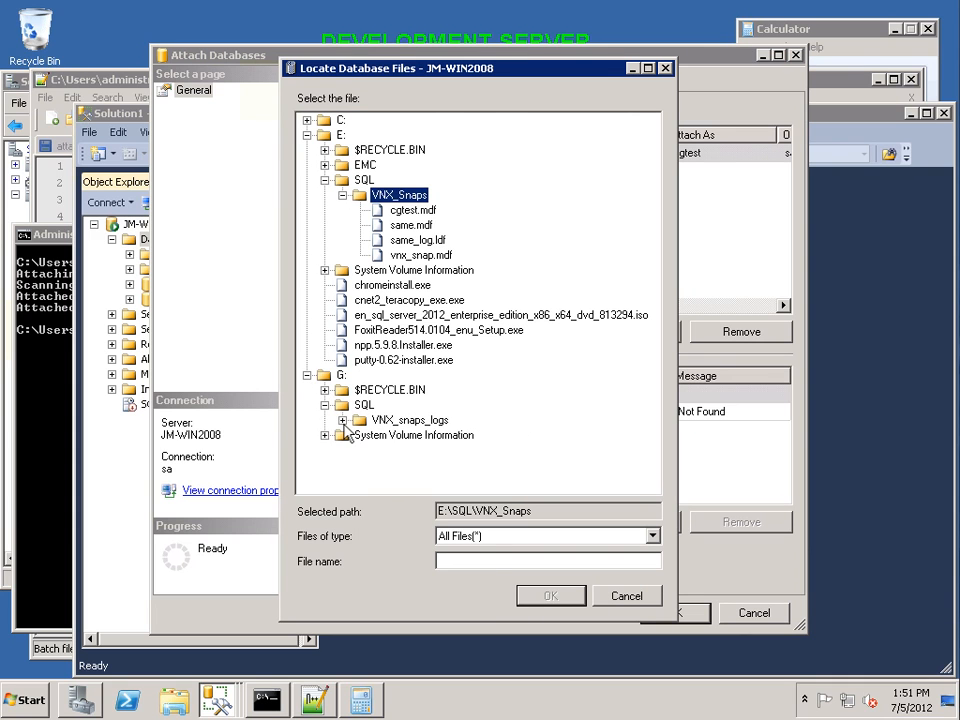
{"action": "left_click", "coordinate": [342, 420]}
{"action": "left_click", "coordinate": [421, 437]}
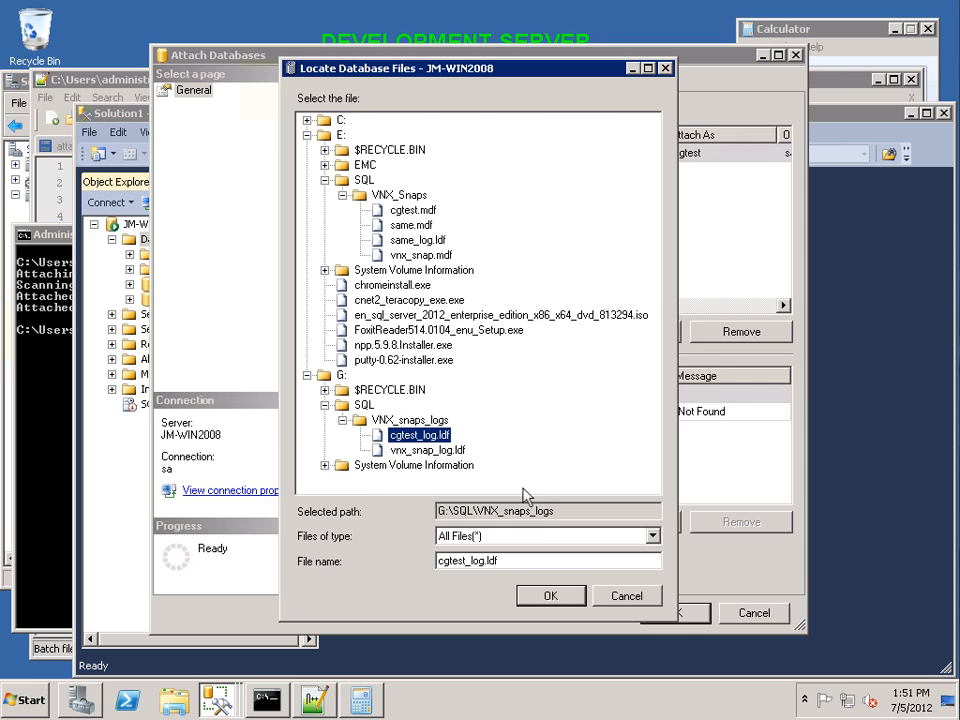
{"action": "left_click", "coordinate": [550, 596]}
{"action": "left_click", "coordinate": [668, 613]}
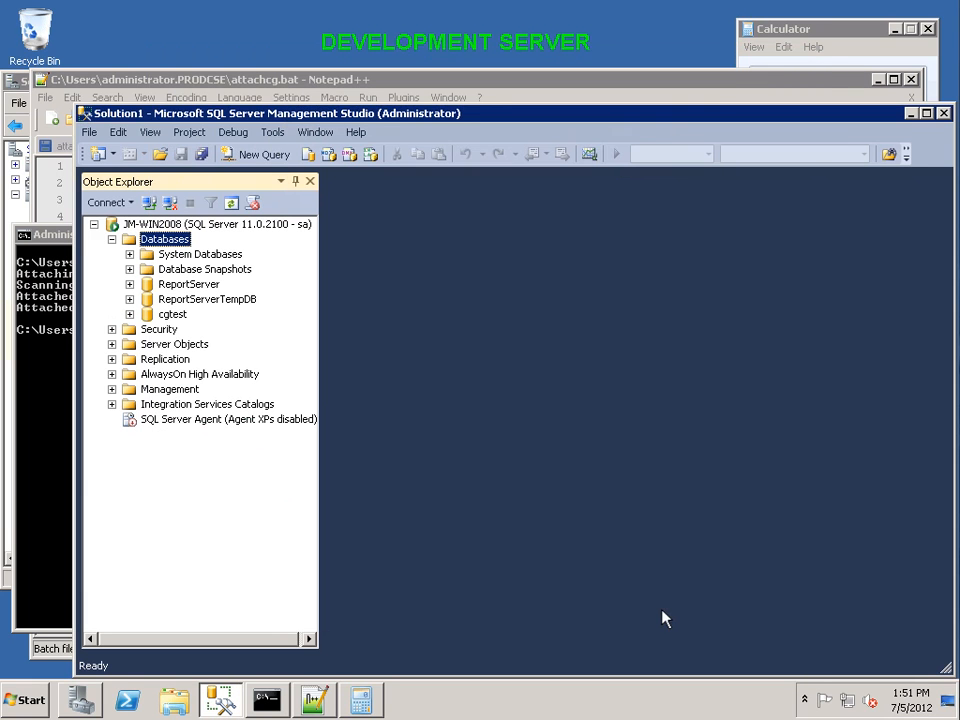
Open a new query on cgtest, paste "select * from table3 where id>=(select MAX(id) from table3)-4 order by id", execute it, and select the last row's datetime2 value.
{"action": "left_click", "coordinate": [175, 316]}
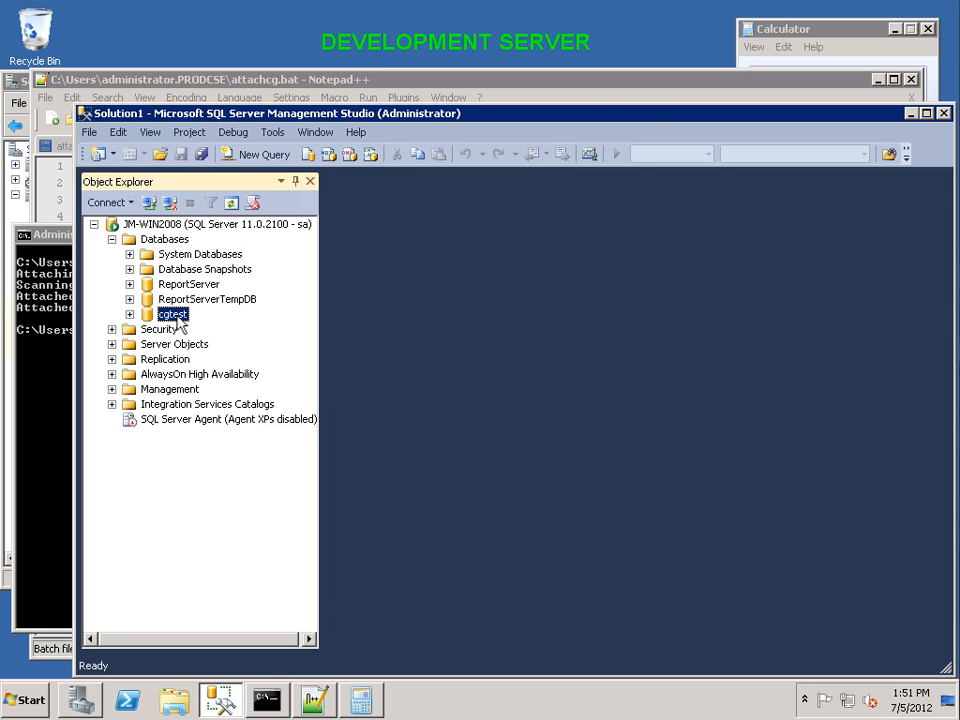
{"action": "right_click", "coordinate": [178, 320]}
{"action": "left_click", "coordinate": [215, 348]}
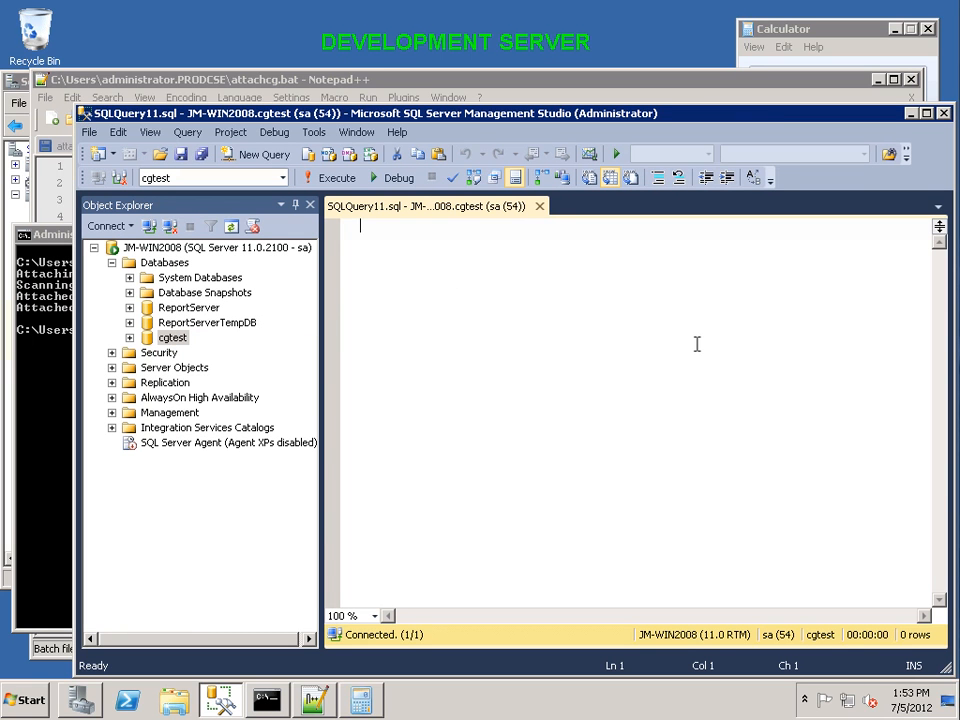
{"action": "type", "text": "select * from table3 where id>=(select MAX(id) from table3)-4 order by id"}
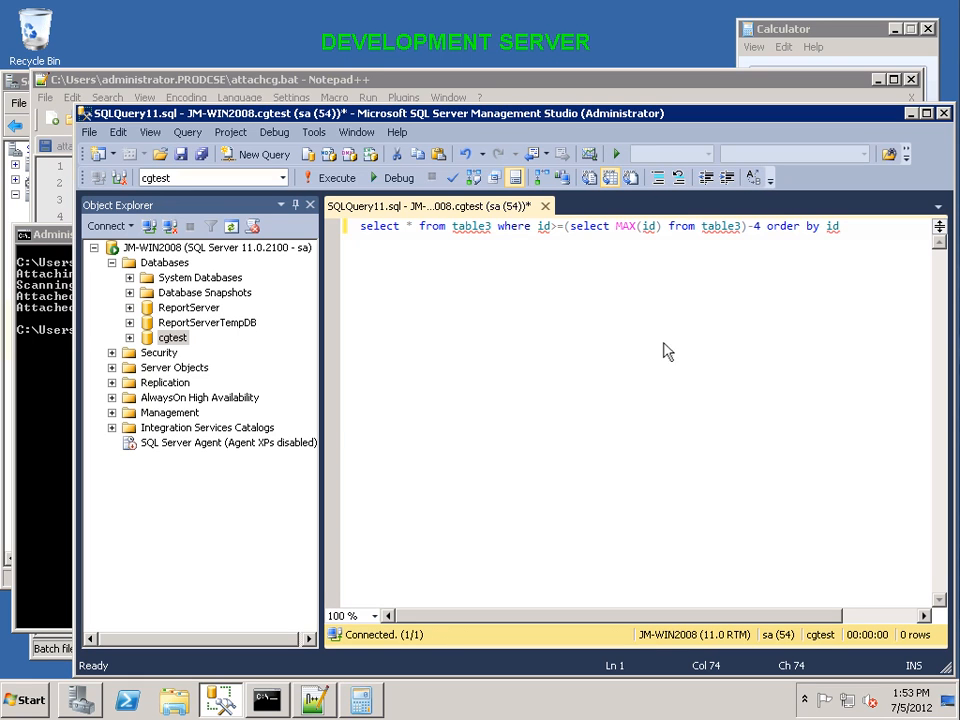
{"action": "left_click", "coordinate": [337, 179]}
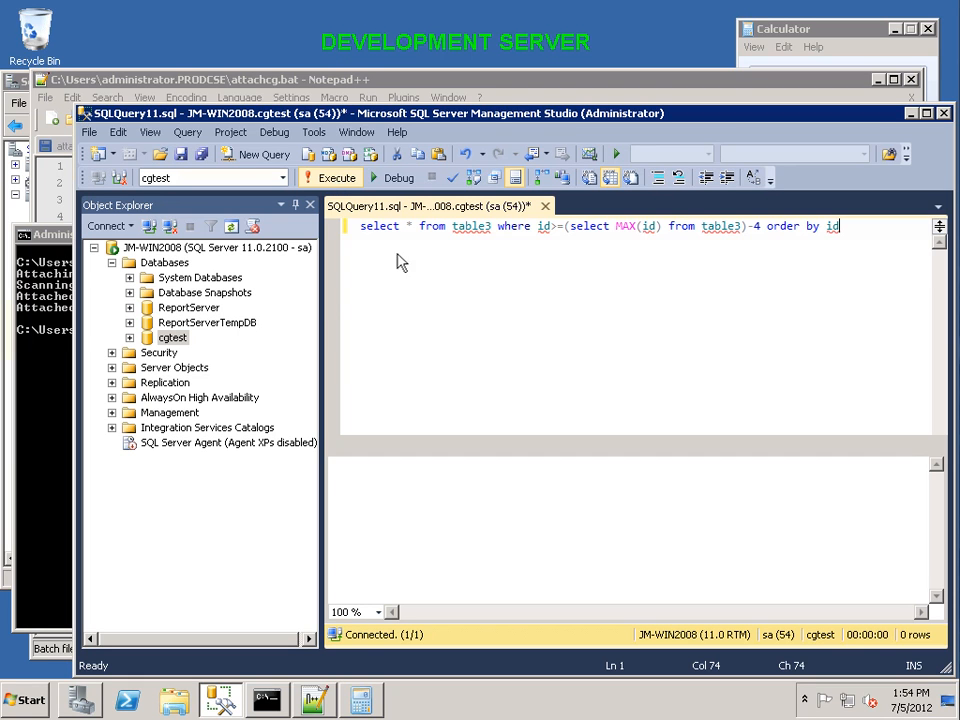
{"action": "left_click", "coordinate": [427, 560]}
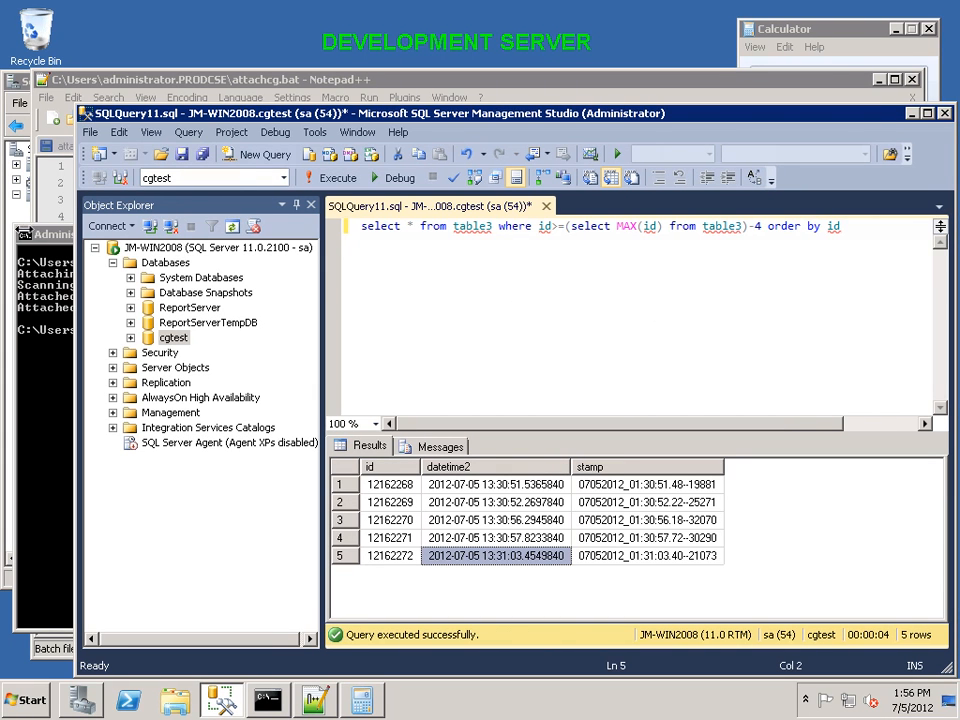
Switch to Server Manager and examine the MSSQLSERVER startup and recovery events for cgtest in the Windows Application log.
{"action": "left_click", "coordinate": [7, 193]}
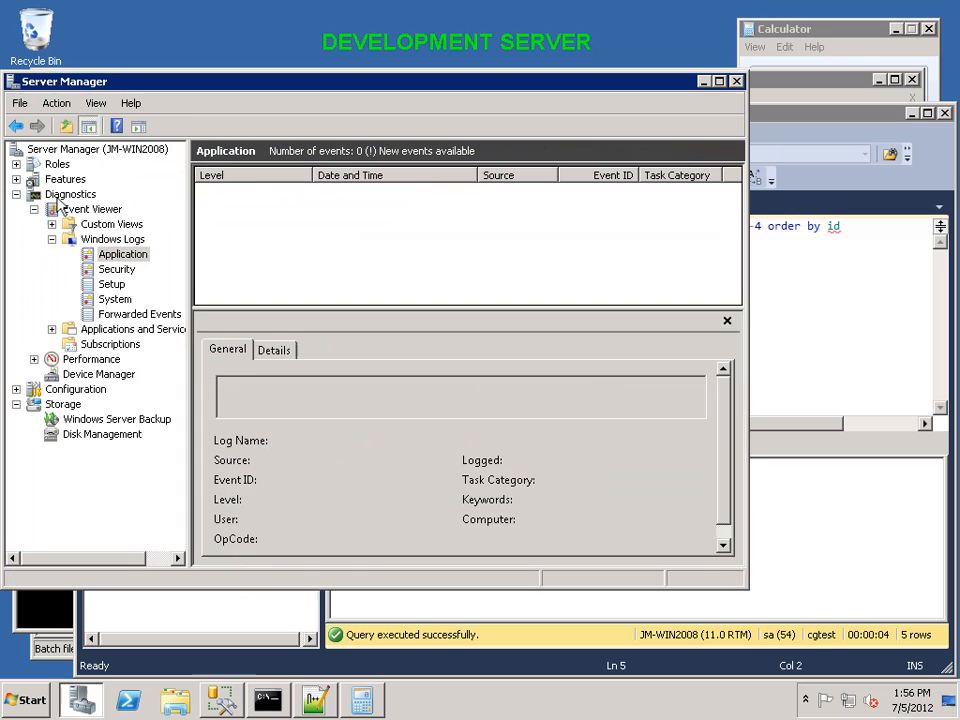
{"action": "left_click", "coordinate": [115, 257]}
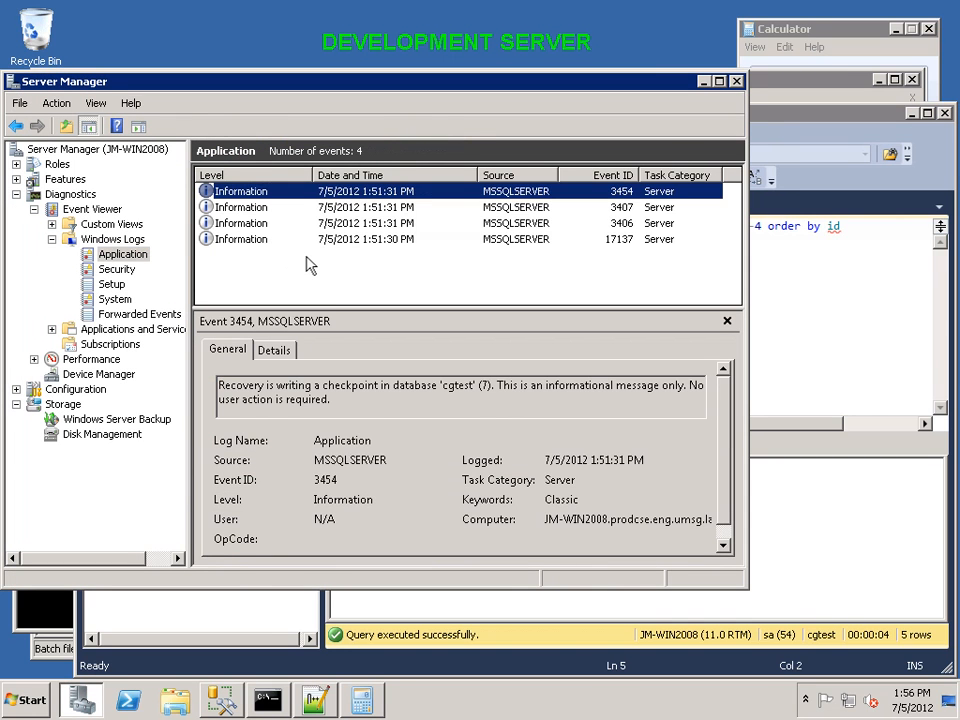
{"action": "left_click", "coordinate": [378, 240]}
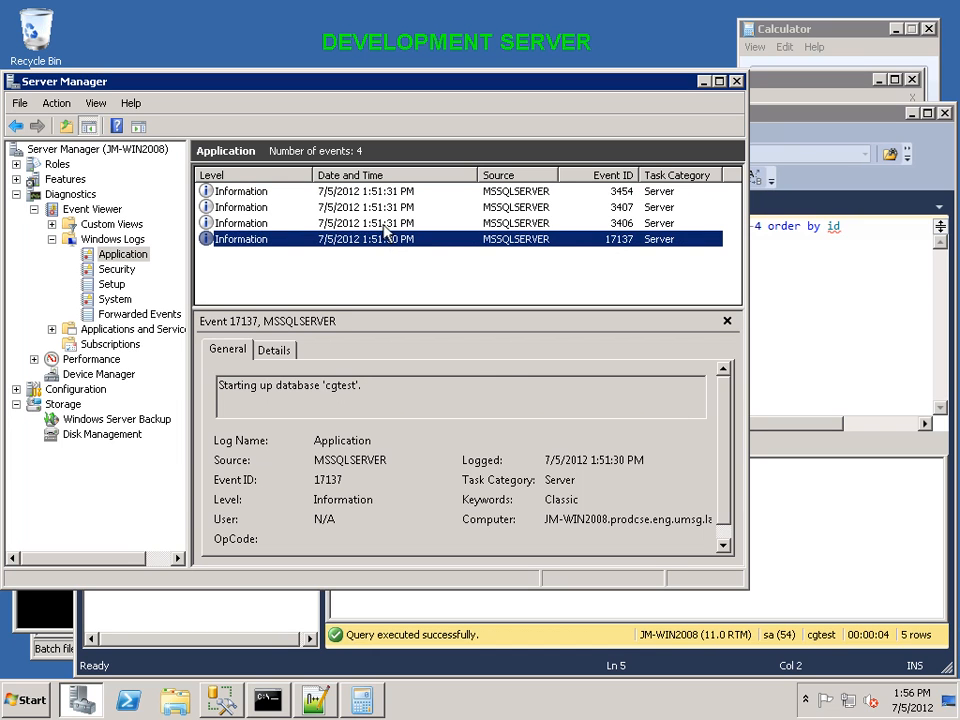
{"action": "left_click", "coordinate": [384, 227]}
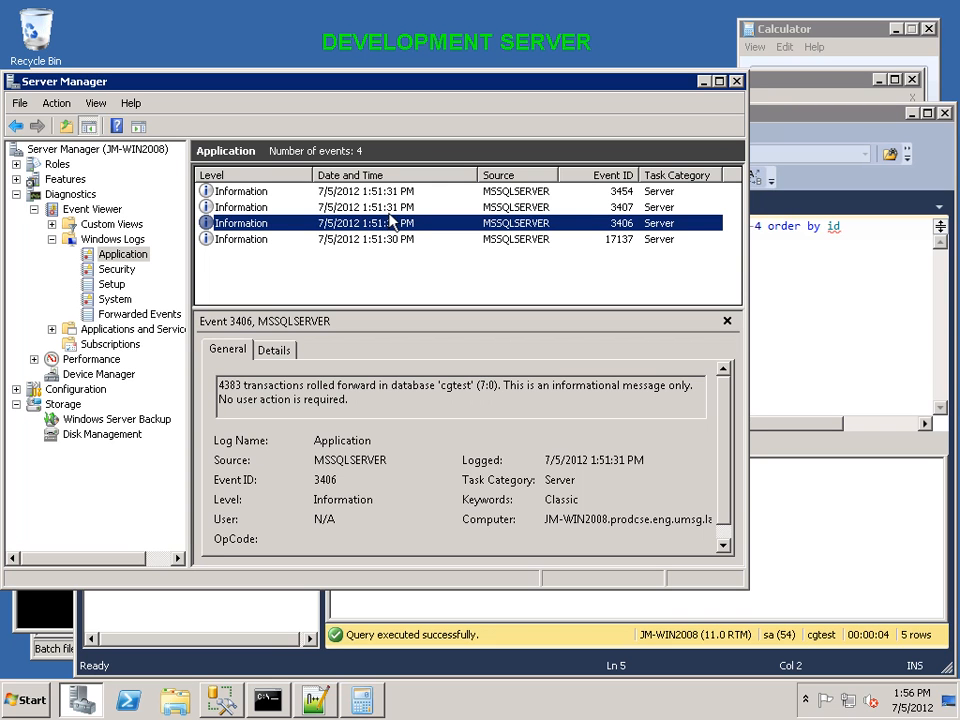
{"action": "key", "text": "Up"}
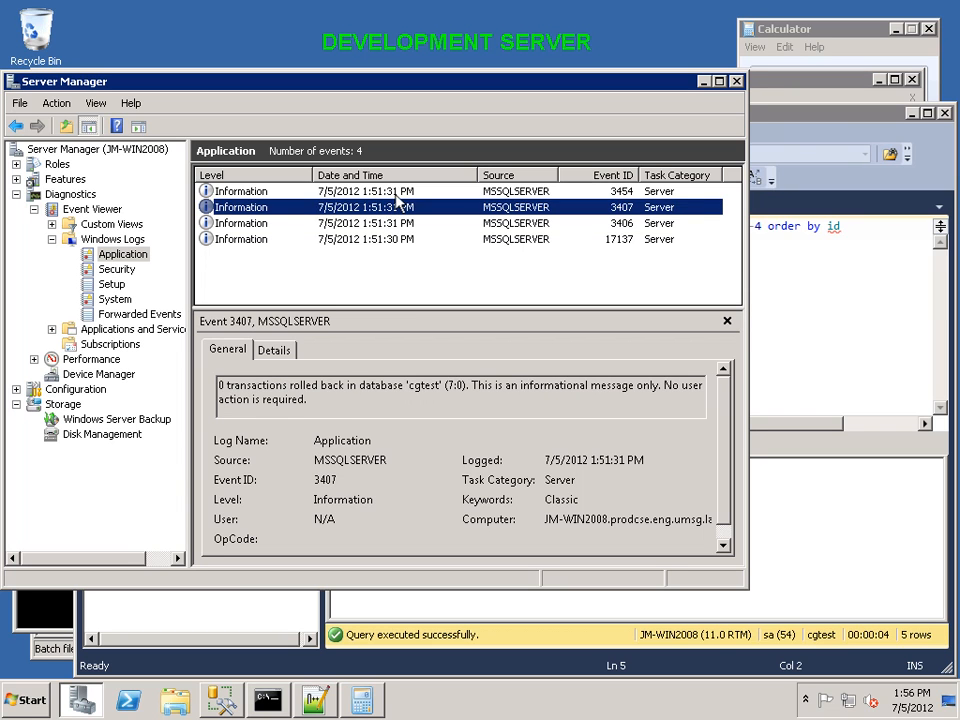
{"action": "key", "text": "Up"}
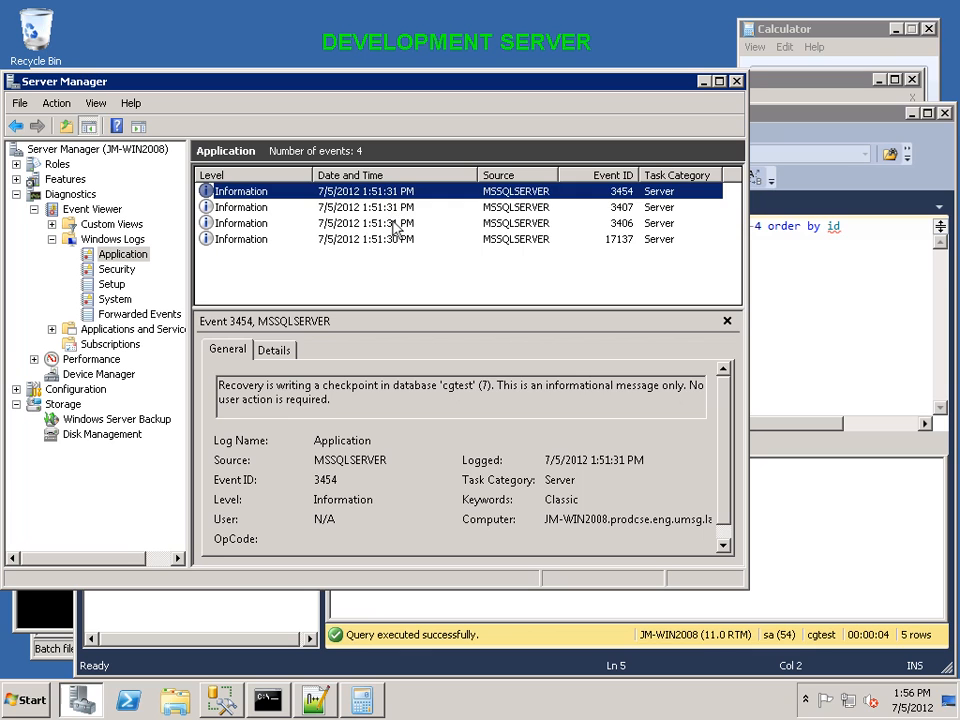
{"action": "left_click", "coordinate": [395, 224]}
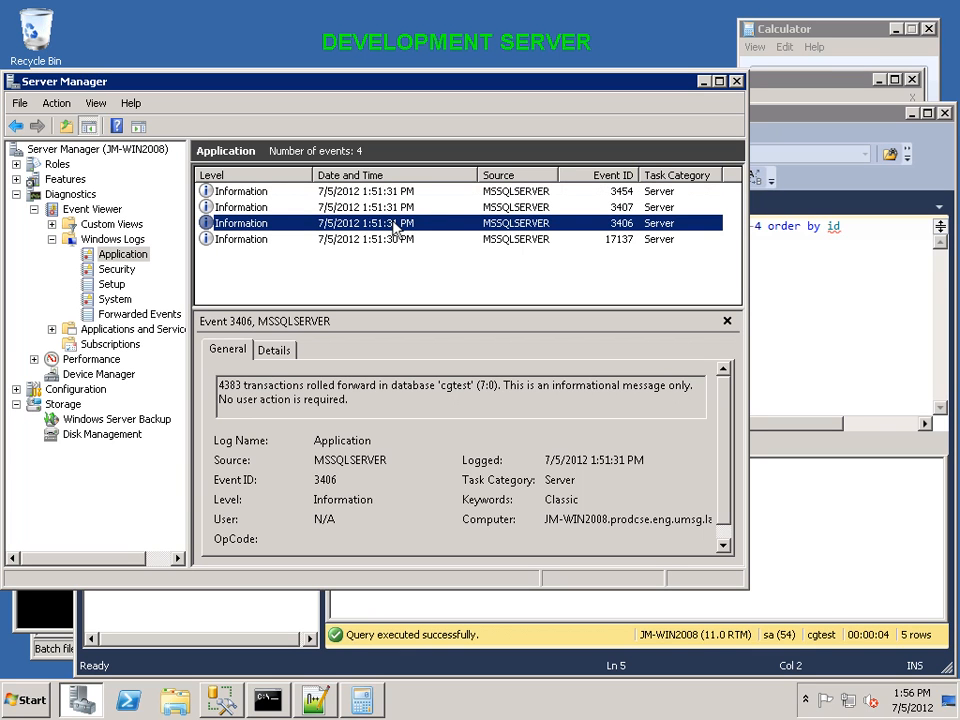